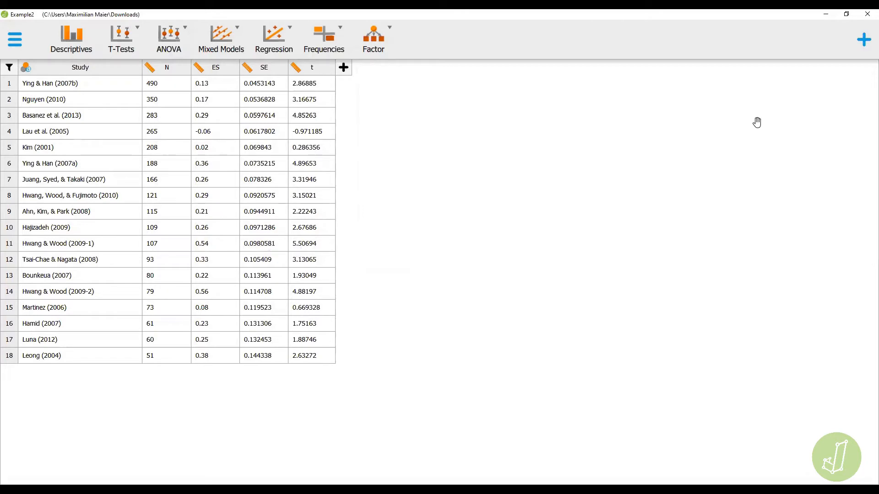
Enable the Meta-Analysis module
{"action": "left_click", "coordinate": [859, 44]}
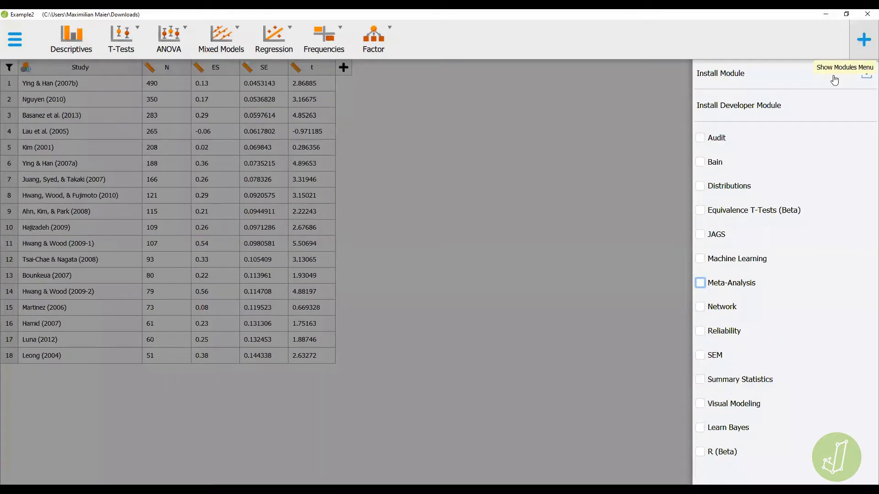
{"action": "left_click", "coordinate": [722, 289]}
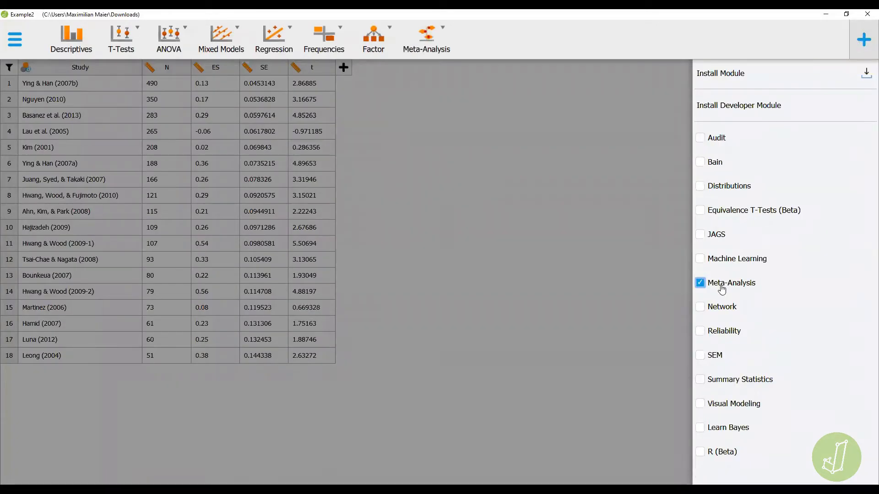
{"action": "left_click", "coordinate": [456, 315]}
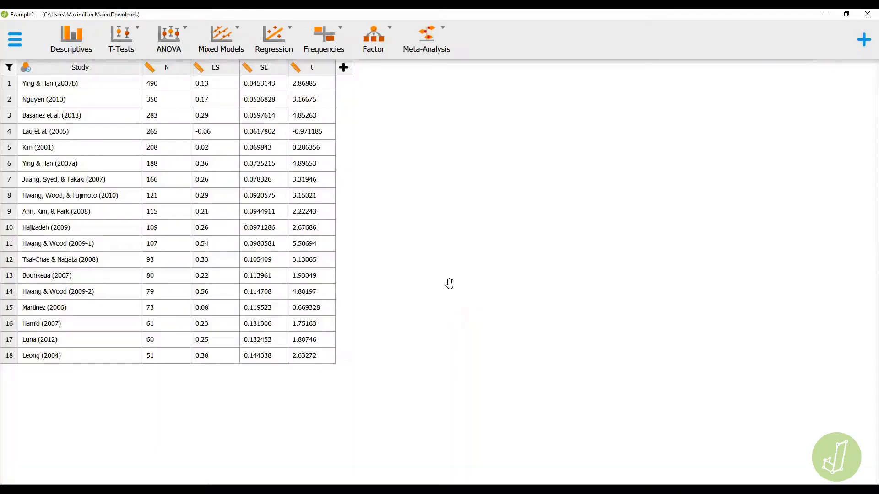
Start a Robust Bayesian Meta-Analysis and set its input type to Correlations & N
{"action": "left_click", "coordinate": [434, 55]}
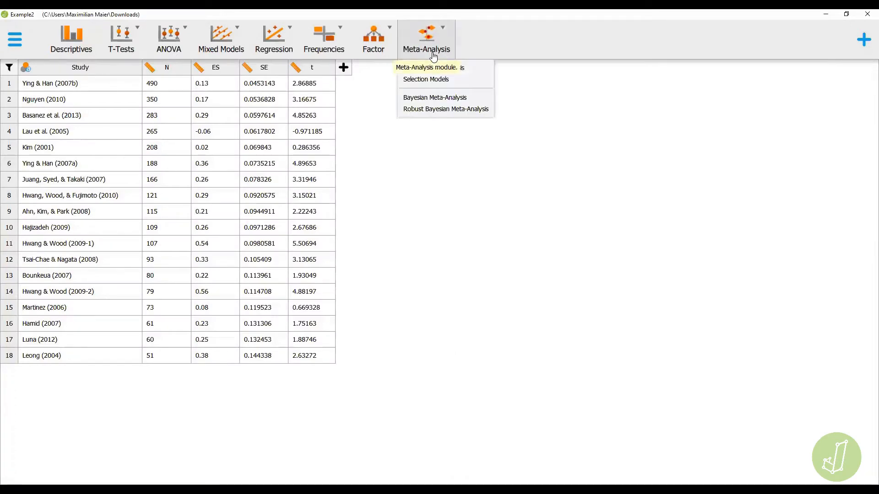
{"action": "left_click", "coordinate": [436, 110]}
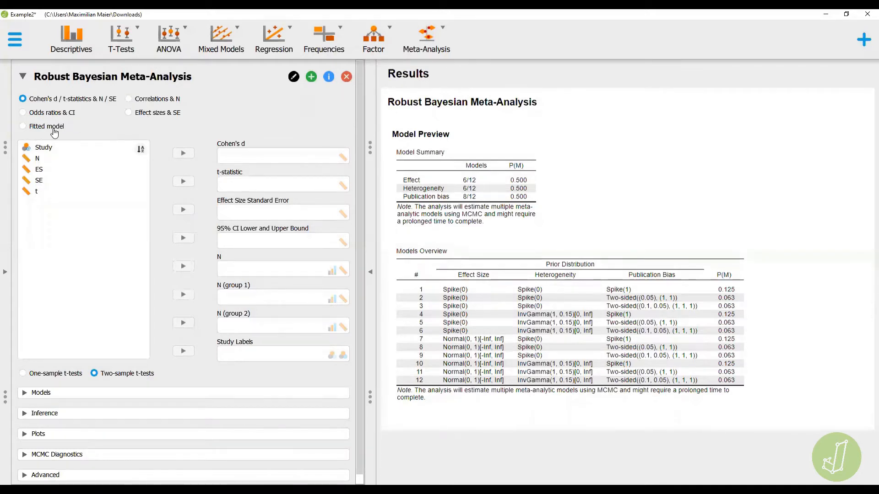
{"action": "left_click", "coordinate": [142, 101]}
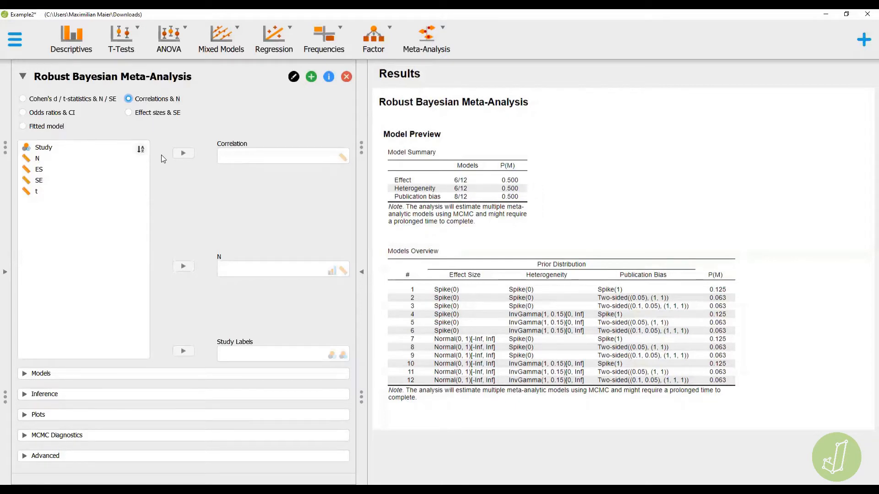
Turn on prior plots in the model settings
{"action": "left_click", "coordinate": [111, 375]}
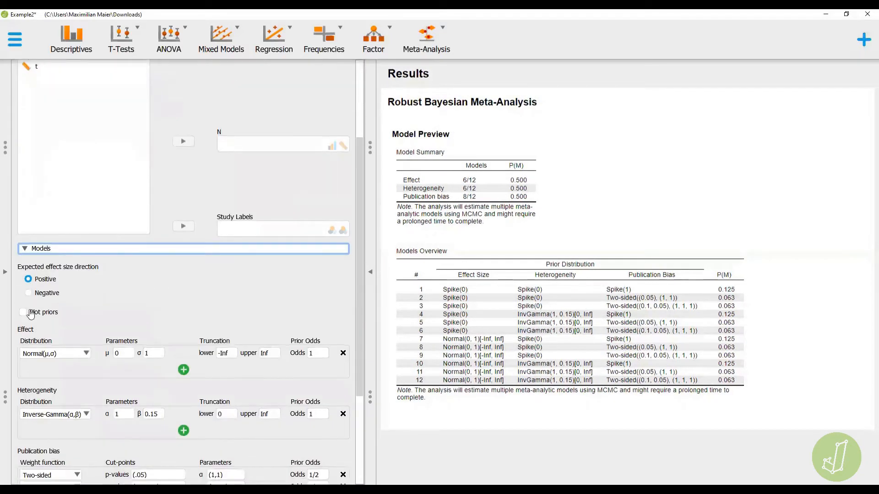
{"action": "left_click", "coordinate": [24, 313]}
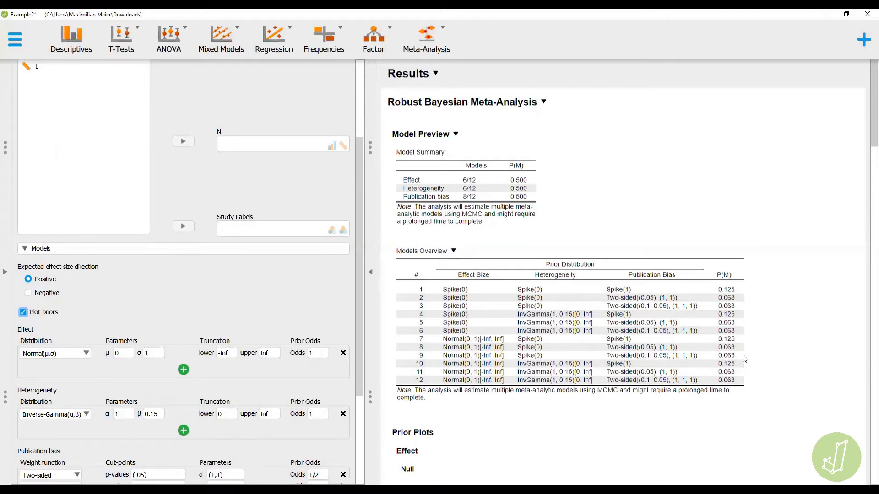
Examine the models overview and the null and alternative prior plots for effect and heterogeneity
{"action": "scroll", "coordinate": [769, 367], "scroll_direction": "down", "scroll_amount": 1}
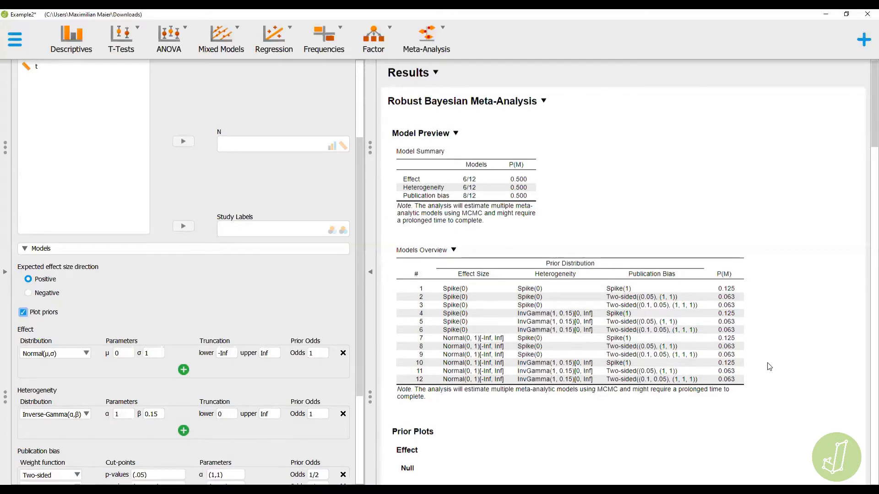
{"action": "scroll", "coordinate": [770, 367], "scroll_direction": "down", "scroll_amount": 3}
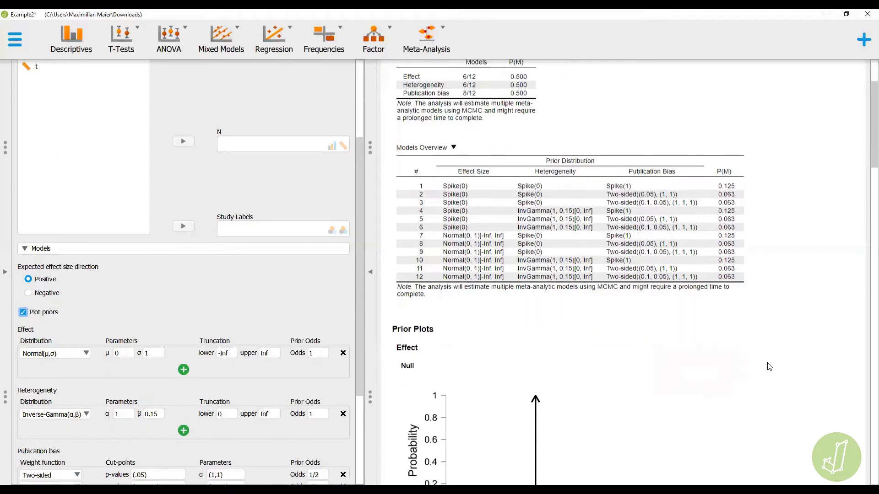
{"action": "scroll", "coordinate": [769, 366], "scroll_direction": "down", "scroll_amount": 7}
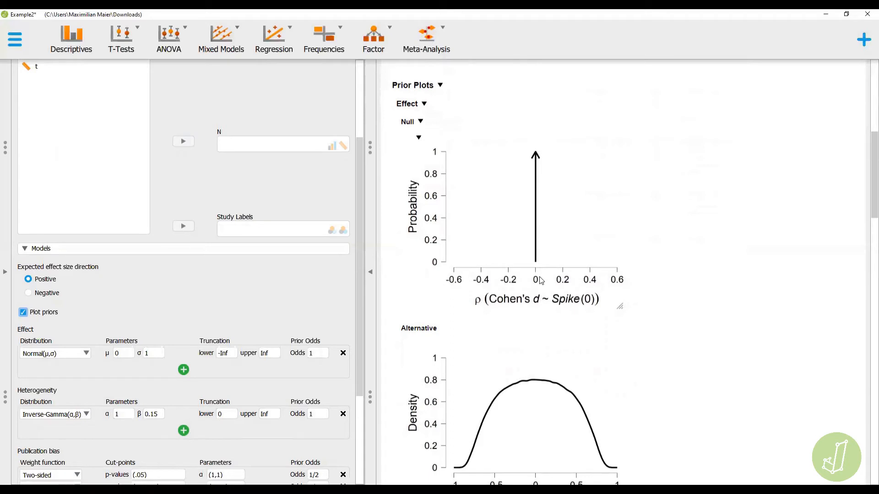
{"action": "scroll", "coordinate": [650, 315], "scroll_direction": "down", "scroll_amount": 1}
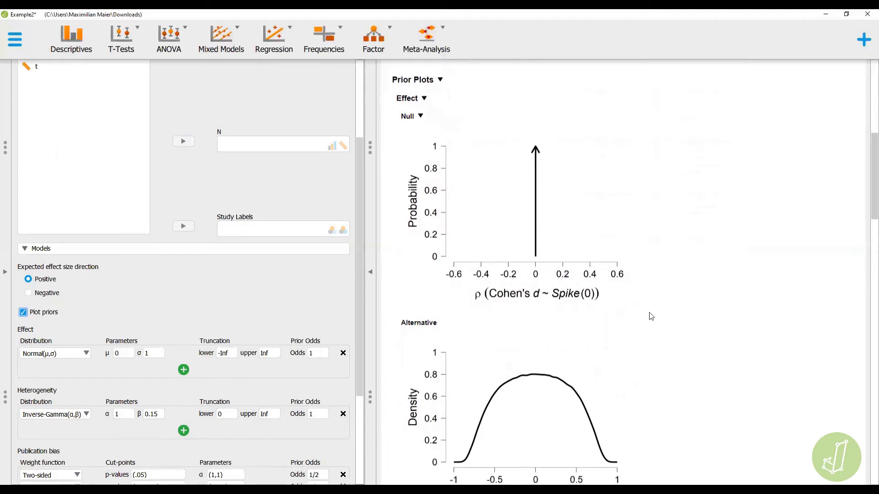
{"action": "scroll", "coordinate": [650, 315], "scroll_direction": "down", "scroll_amount": 2}
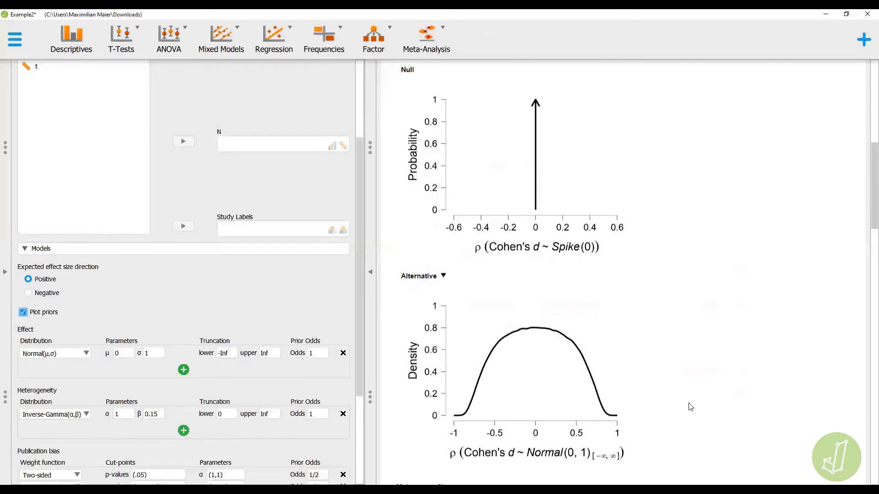
{"action": "scroll", "coordinate": [691, 407], "scroll_direction": "down", "scroll_amount": 1}
{"action": "scroll", "coordinate": [691, 407], "scroll_direction": "down", "scroll_amount": 4}
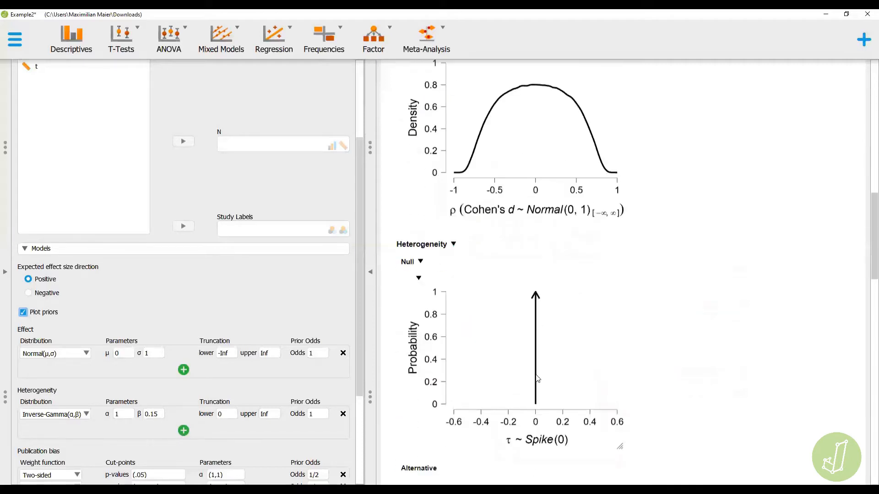
{"action": "scroll", "coordinate": [685, 394], "scroll_direction": "down", "scroll_amount": 4}
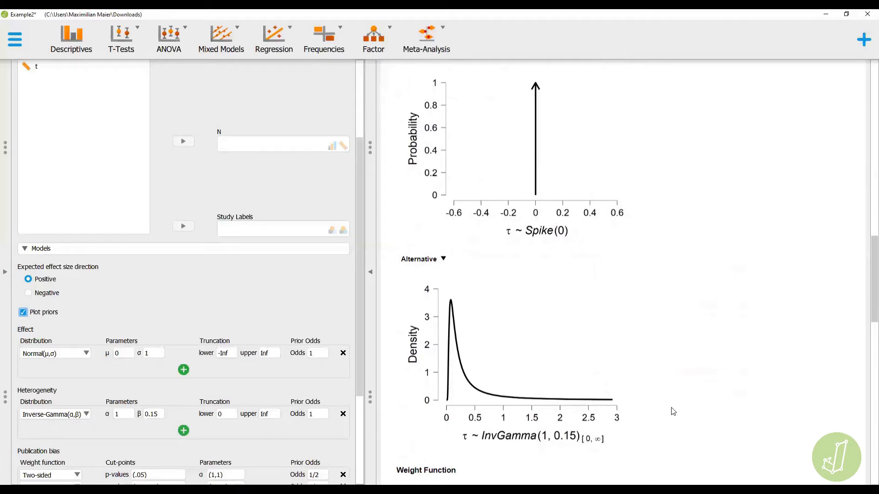
{"action": "scroll", "coordinate": [676, 412], "scroll_direction": "down", "scroll_amount": 3}
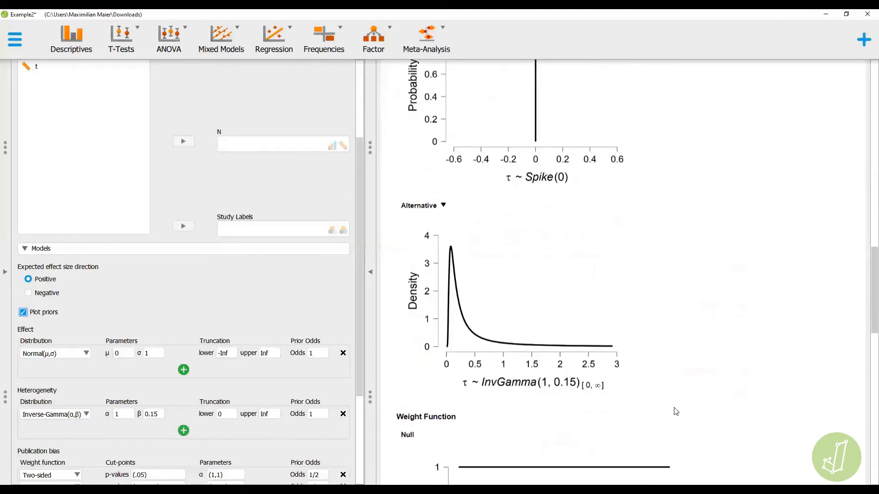
Examine the weight function prior plots for the null and the two-sided alternative publication bias models
{"action": "scroll", "coordinate": [676, 411], "scroll_direction": "down", "scroll_amount": 3}
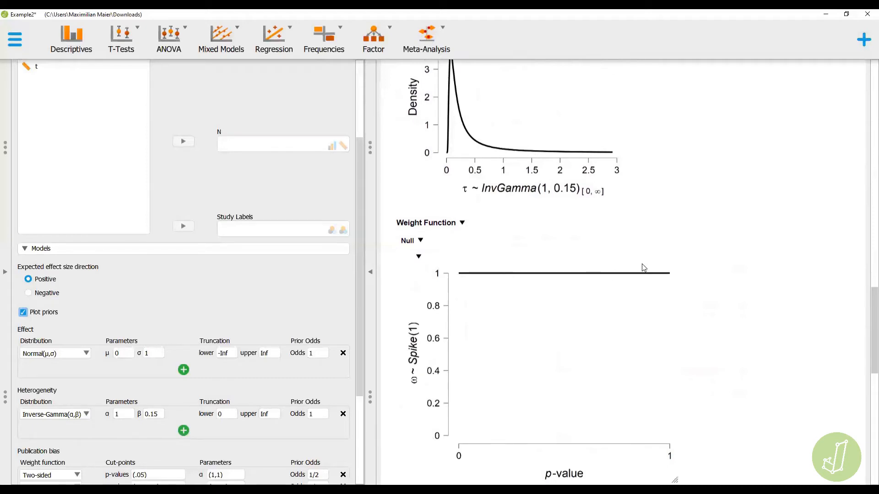
{"action": "scroll", "coordinate": [703, 366], "scroll_direction": "down", "scroll_amount": 1}
{"action": "scroll", "coordinate": [686, 316], "scroll_direction": "down", "scroll_amount": 5}
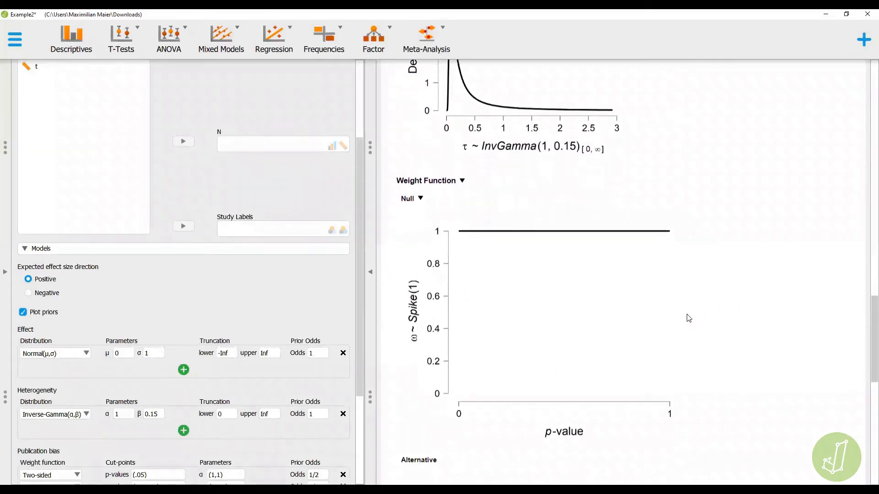
{"action": "scroll", "coordinate": [689, 318], "scroll_direction": "down", "scroll_amount": 2}
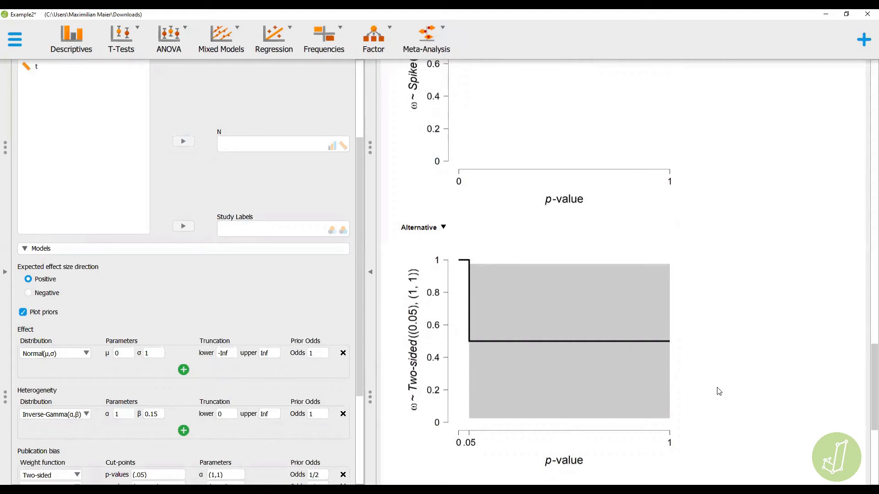
{"action": "scroll", "coordinate": [719, 392], "scroll_direction": "down", "scroll_amount": 3}
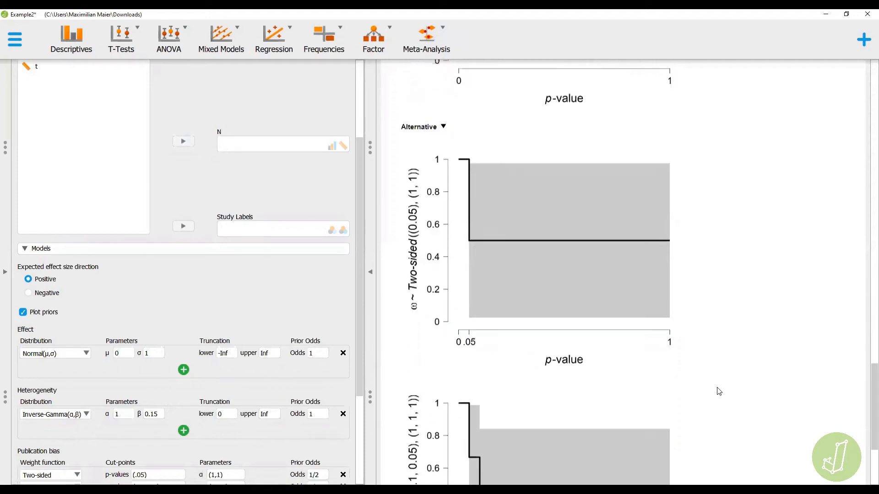
{"action": "scroll", "coordinate": [719, 391], "scroll_direction": "down", "scroll_amount": 3}
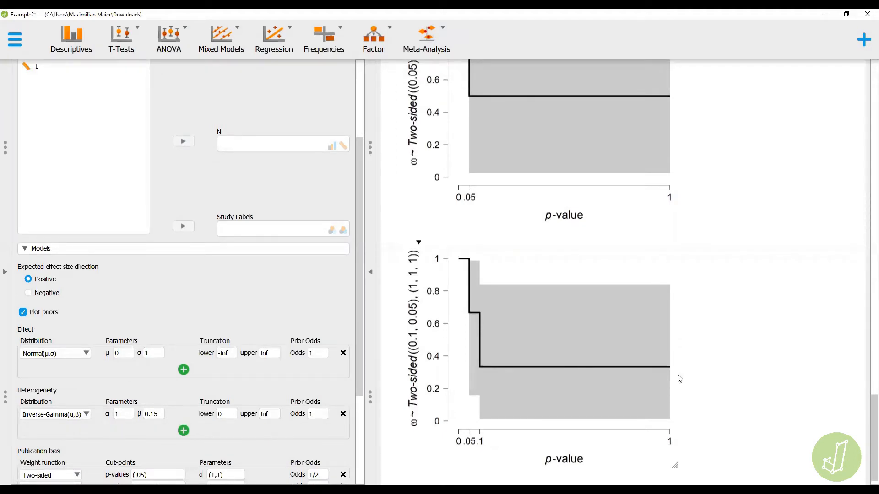
{"action": "scroll", "coordinate": [689, 378], "scroll_direction": "down", "scroll_amount": 1}
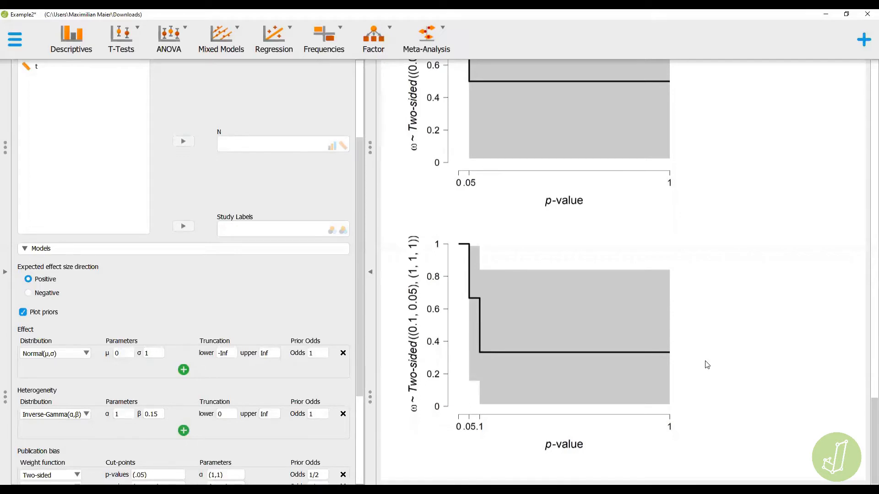
{"action": "scroll", "coordinate": [707, 365], "scroll_direction": "up", "scroll_amount": 1}
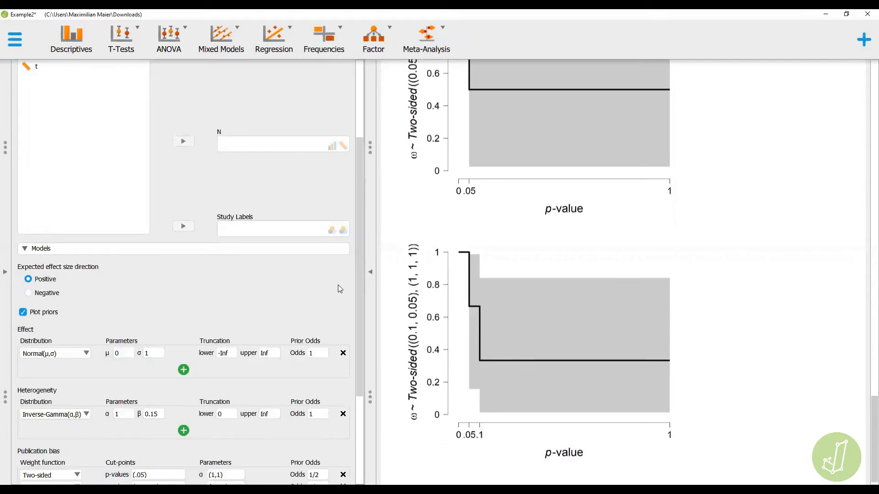
Assign variable N as the sample size and ES as the correlation of the meta-analysis
{"action": "scroll", "coordinate": [340, 289], "scroll_direction": "up", "scroll_amount": 5}
{"action": "left_click", "coordinate": [89, 159]}
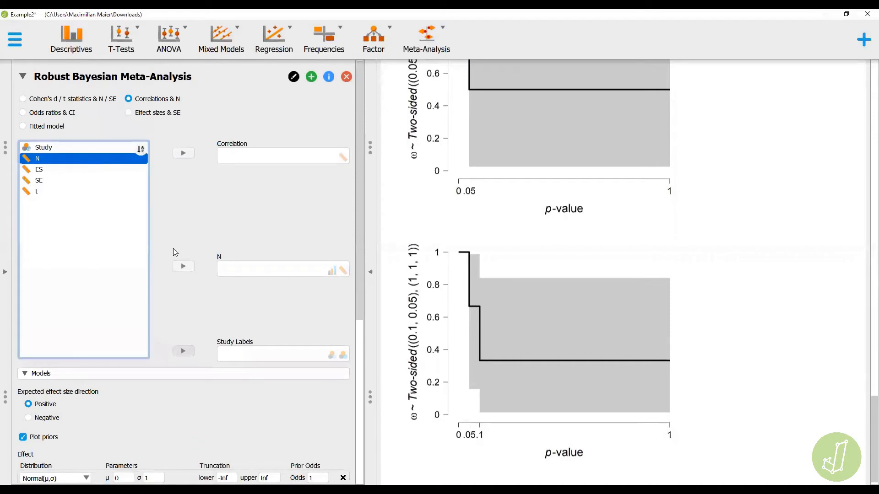
{"action": "left_click", "coordinate": [183, 267]}
{"action": "left_click", "coordinate": [61, 162]}
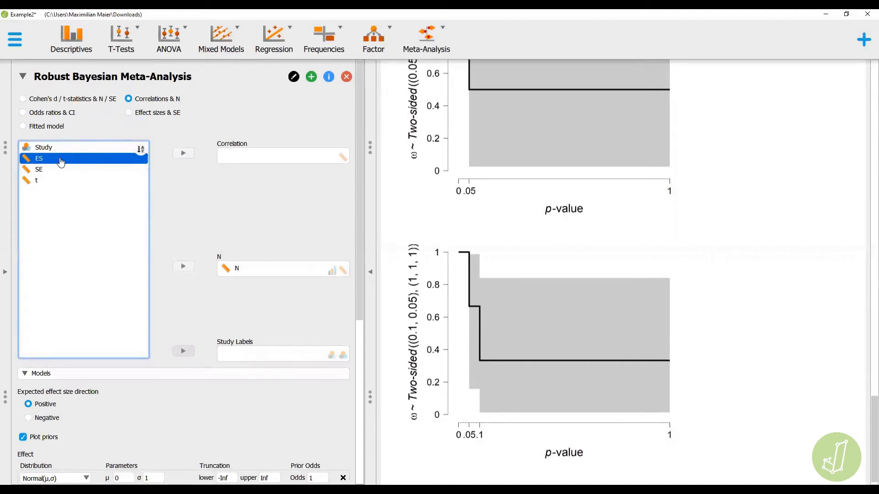
{"action": "left_click", "coordinate": [182, 153]}
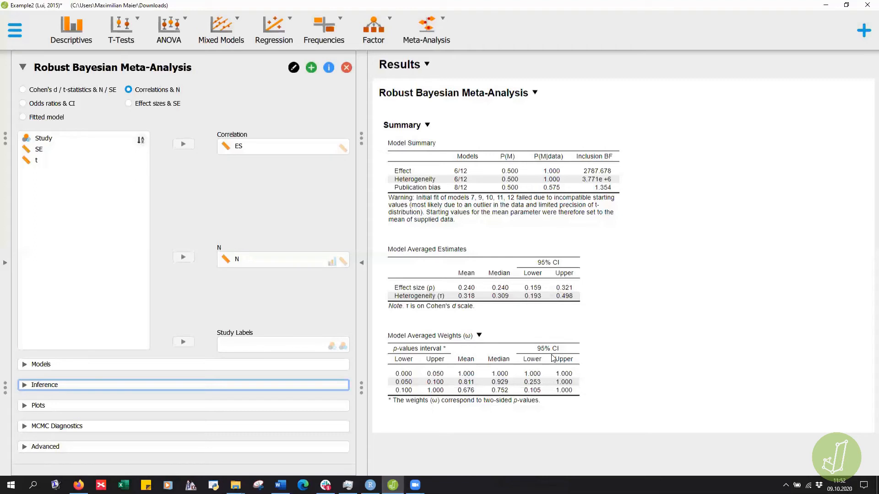
Add conditional estimates to the inference output and review the conditional estimates and weights tables
{"action": "left_click", "coordinate": [271, 387]}
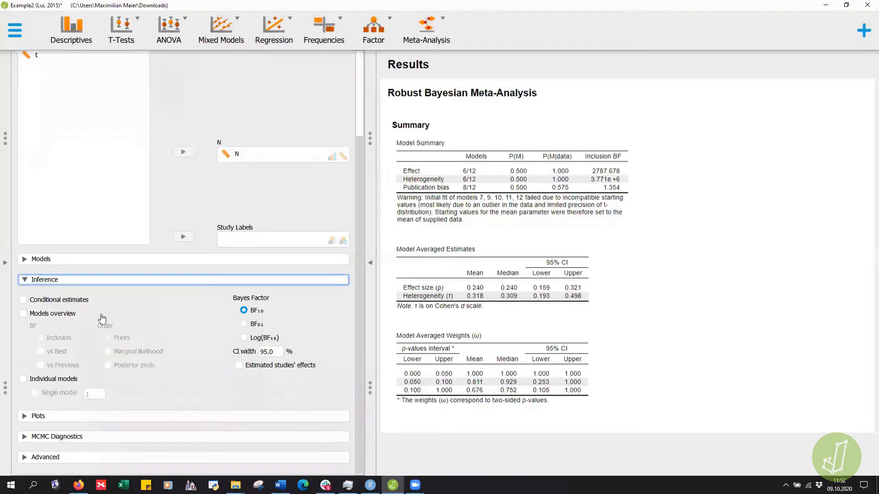
{"action": "left_click", "coordinate": [69, 304]}
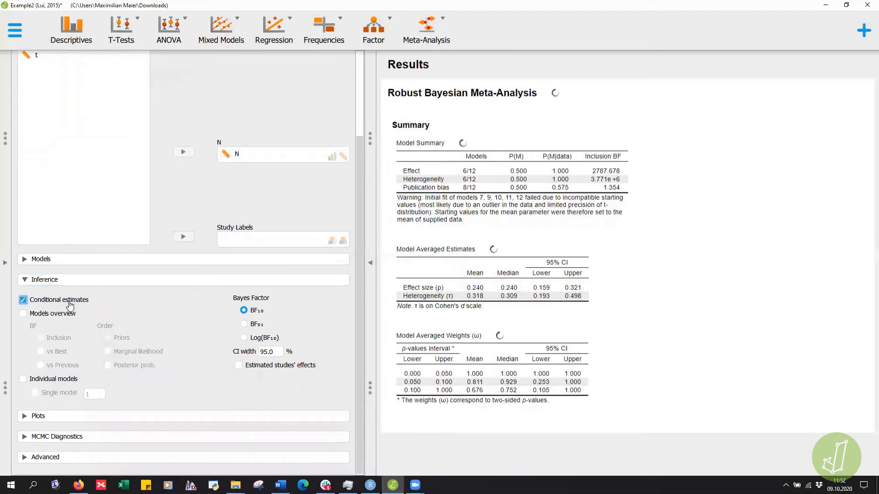
{"action": "scroll", "coordinate": [591, 339], "scroll_direction": "down", "scroll_amount": 4}
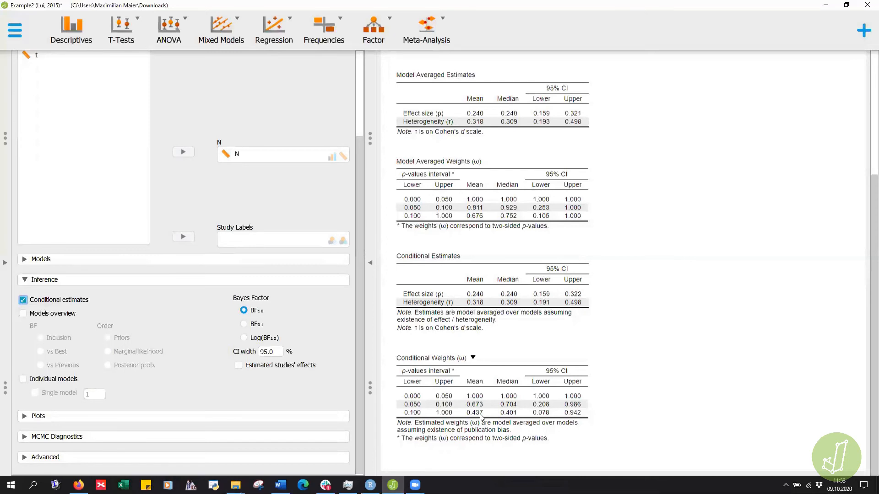
Add the models overview with inclusion Bayes factors ordered by priors, and inspect the full width of its table
{"action": "left_click", "coordinate": [33, 315]}
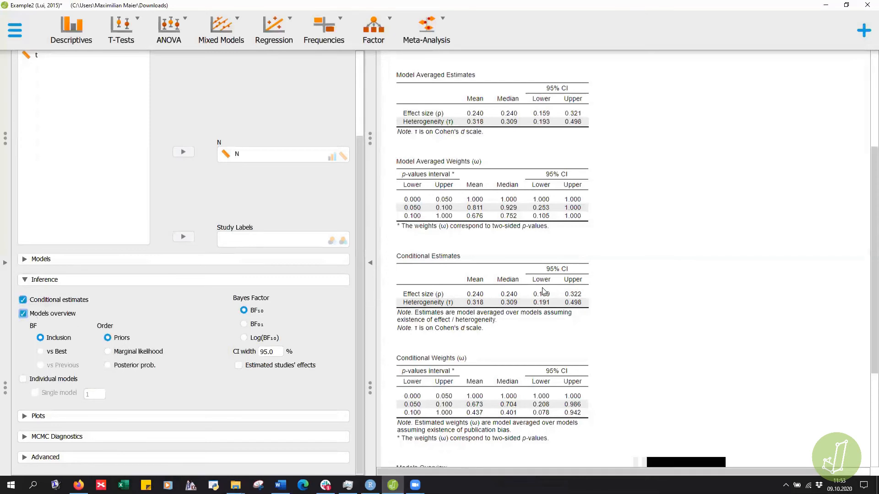
{"action": "scroll", "coordinate": [690, 347], "scroll_direction": "down", "scroll_amount": 4}
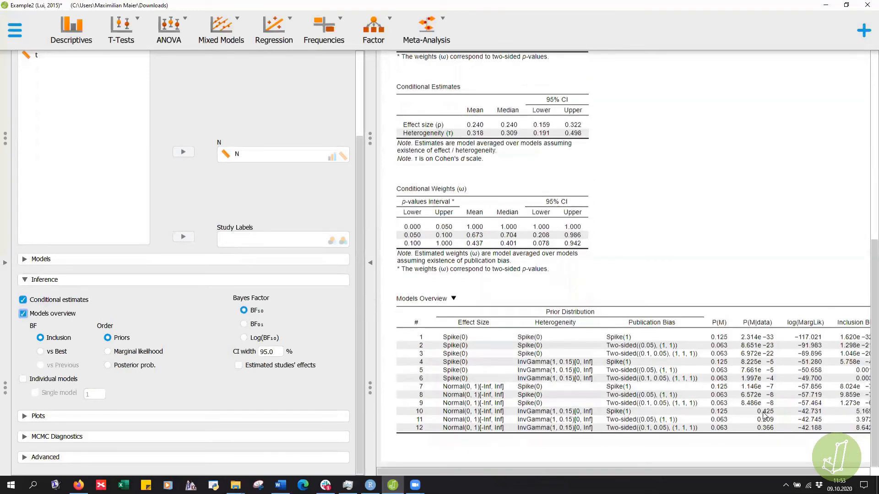
{"action": "scroll", "coordinate": [763, 415], "scroll_direction": "right", "scroll_amount": 2}
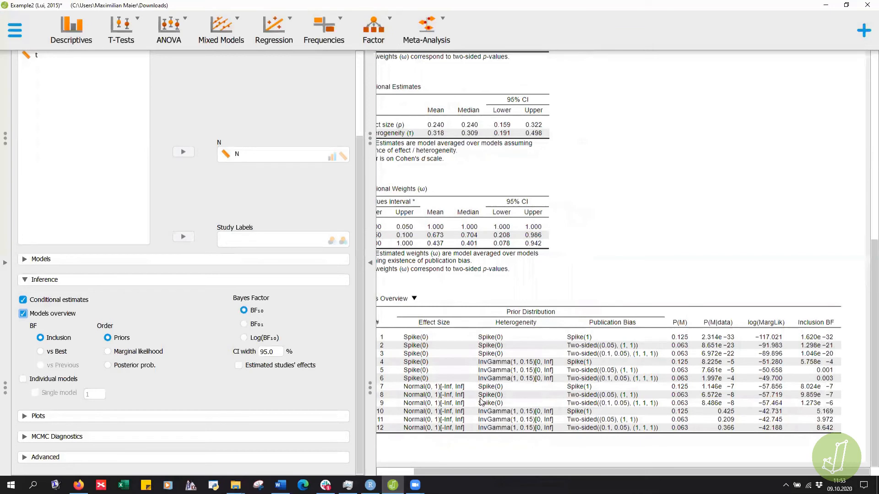
{"action": "scroll", "coordinate": [480, 402], "scroll_direction": "left", "scroll_amount": 1}
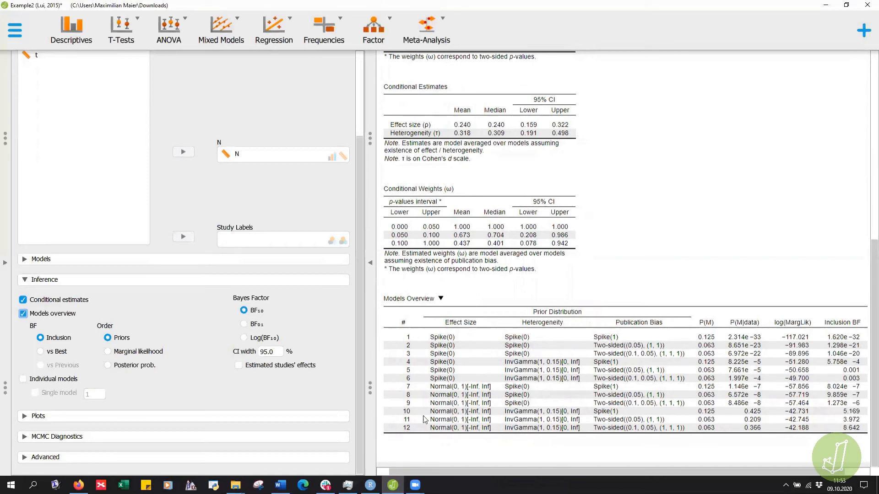
{"action": "scroll", "coordinate": [755, 357], "scroll_direction": "right", "scroll_amount": 1}
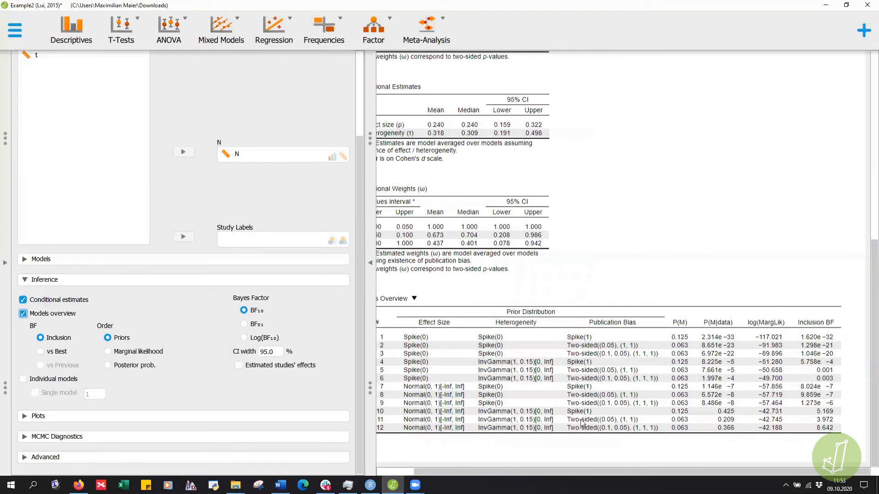
{"action": "scroll", "coordinate": [582, 424], "scroll_direction": "left", "scroll_amount": 1}
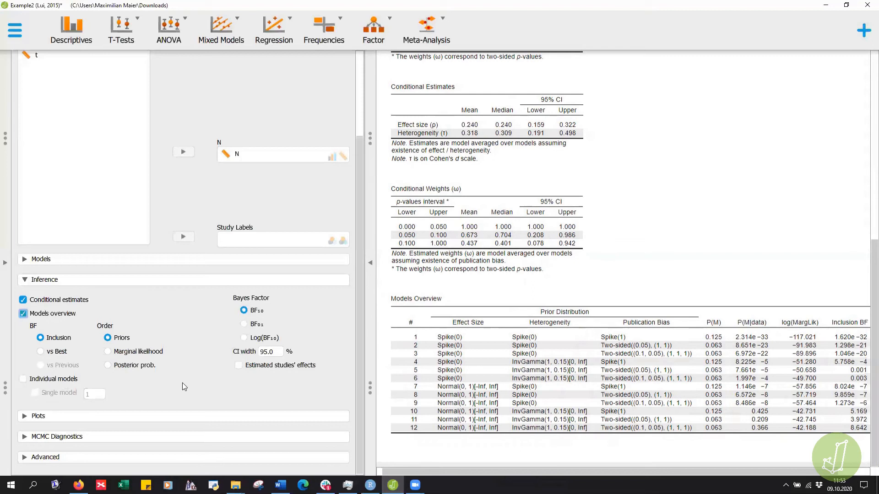
Add a model-averaged forest plot of the observed effects in row order and review it
{"action": "left_click", "coordinate": [149, 420]}
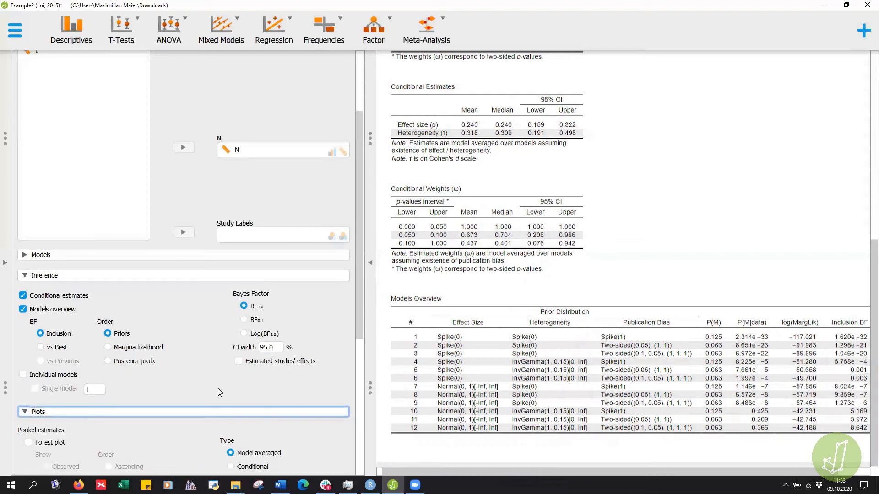
{"action": "left_click", "coordinate": [51, 251]}
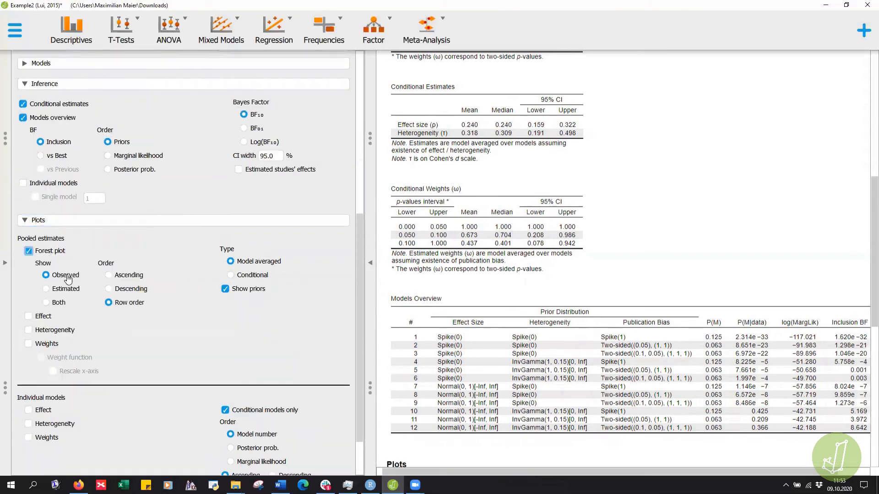
{"action": "scroll", "coordinate": [488, 322], "scroll_direction": "down", "scroll_amount": 8}
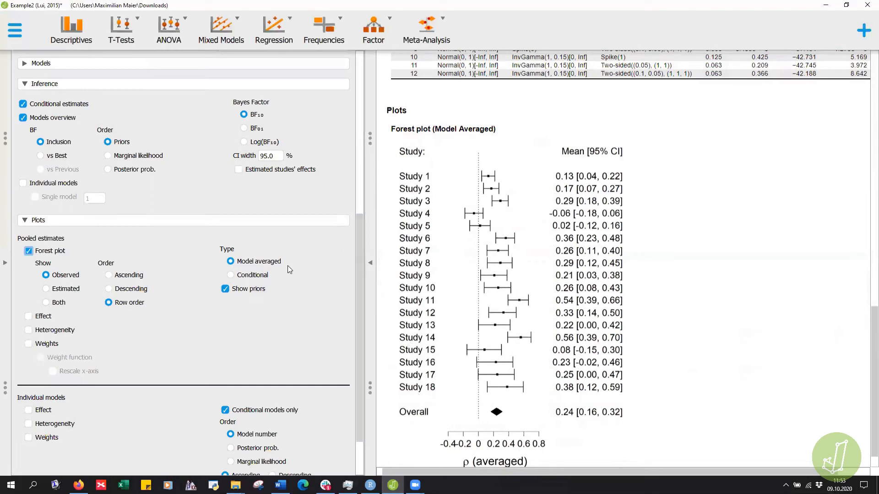
Assign the Study variable as the study labels of the meta-analysis
{"action": "scroll", "coordinate": [287, 265], "scroll_direction": "up", "scroll_amount": 5}
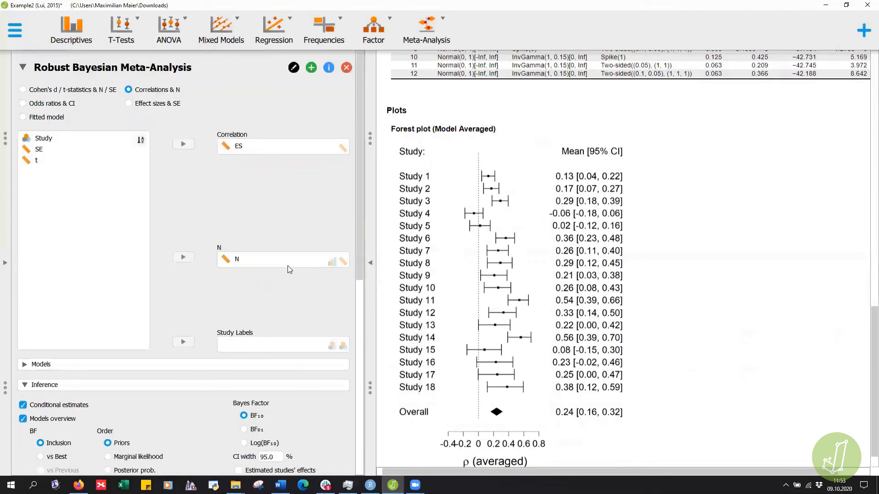
{"action": "left_click", "coordinate": [85, 146]}
{"action": "left_click", "coordinate": [183, 342]}
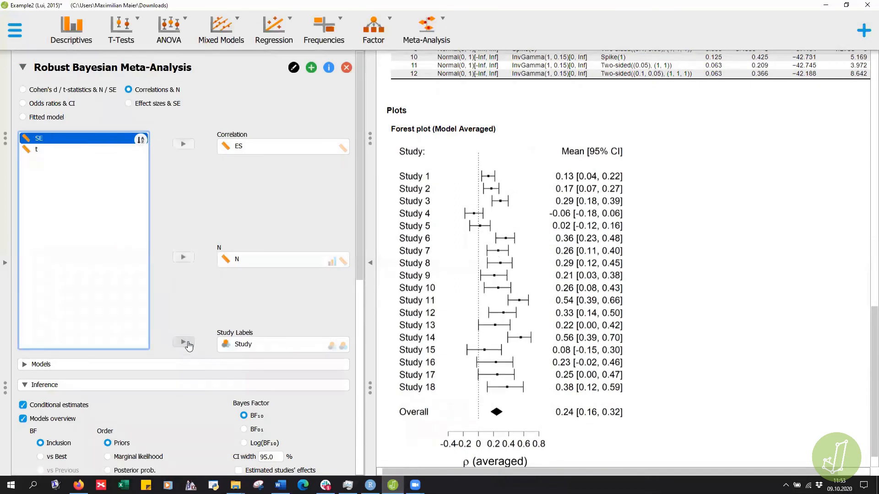
Set the forest plot to show both observed and estimated effects, and review all studies down to the overall estimate
{"action": "scroll", "coordinate": [260, 389], "scroll_direction": "down", "scroll_amount": 6}
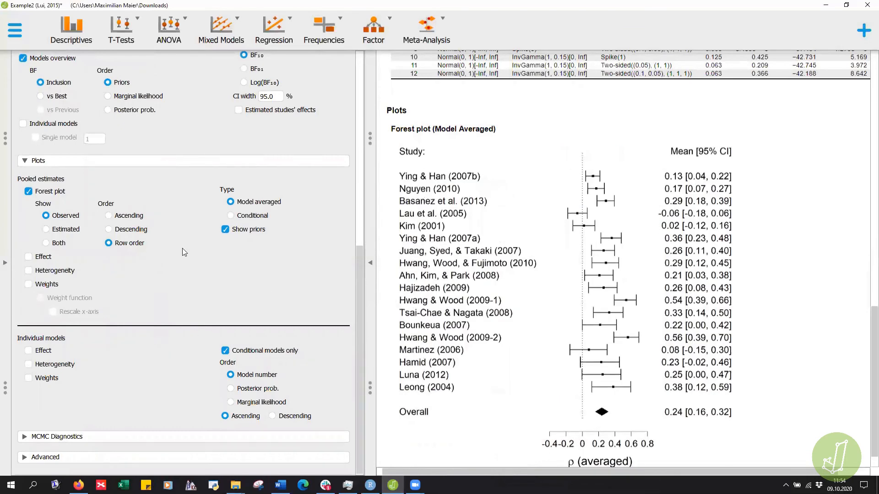
{"action": "left_click", "coordinate": [59, 243]}
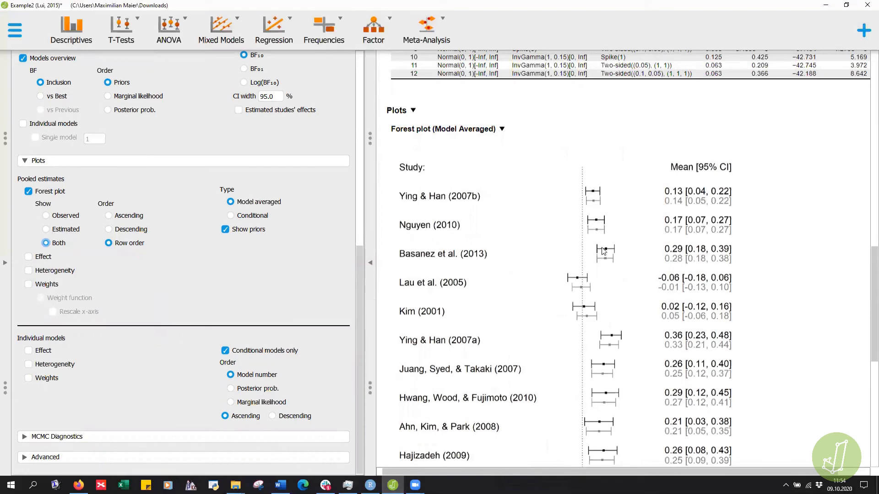
{"action": "scroll", "coordinate": [606, 252], "scroll_direction": "down", "scroll_amount": 8}
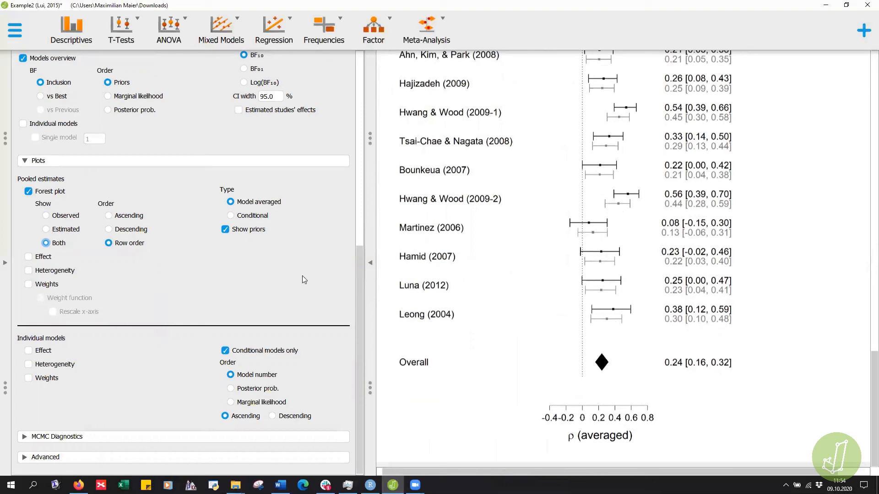
Add the pooled effect plot and the individual models' effect plot for conditional models only, and review the individual models' estimates
{"action": "left_click", "coordinate": [44, 260]}
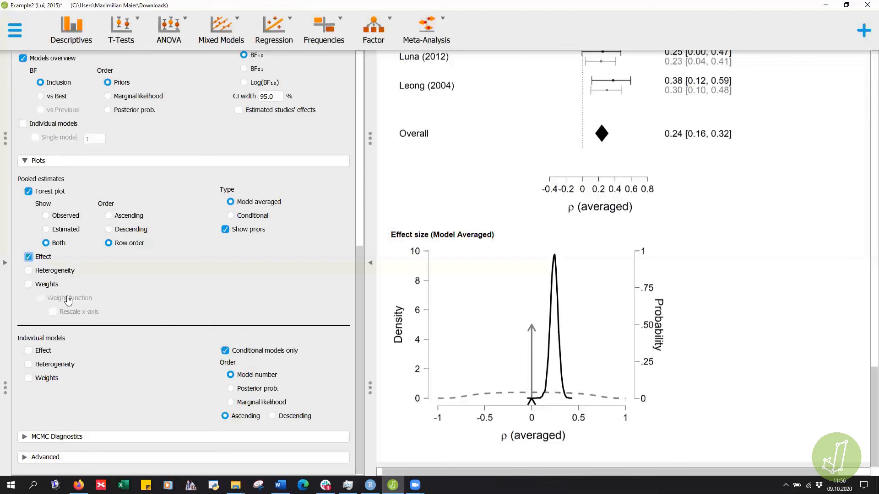
{"action": "left_click", "coordinate": [41, 355]}
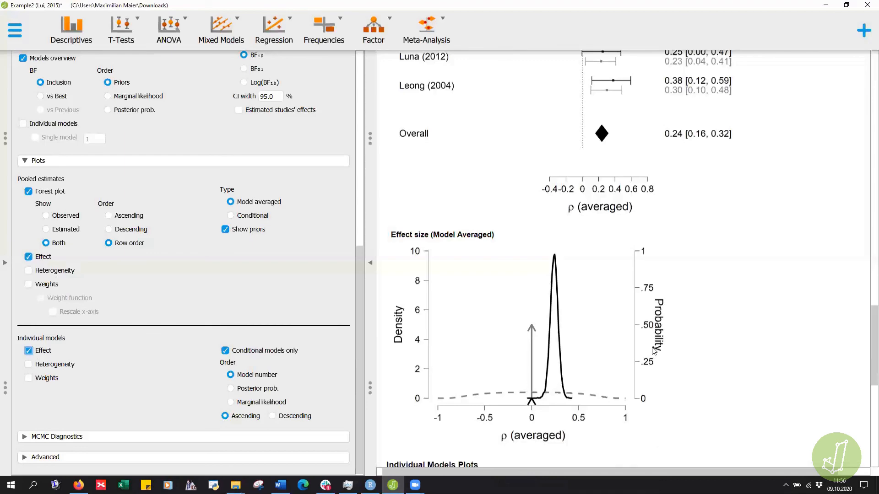
{"action": "scroll", "coordinate": [653, 350], "scroll_direction": "down", "scroll_amount": 10}
{"action": "scroll", "coordinate": [447, 162], "scroll_direction": "up", "scroll_amount": 2}
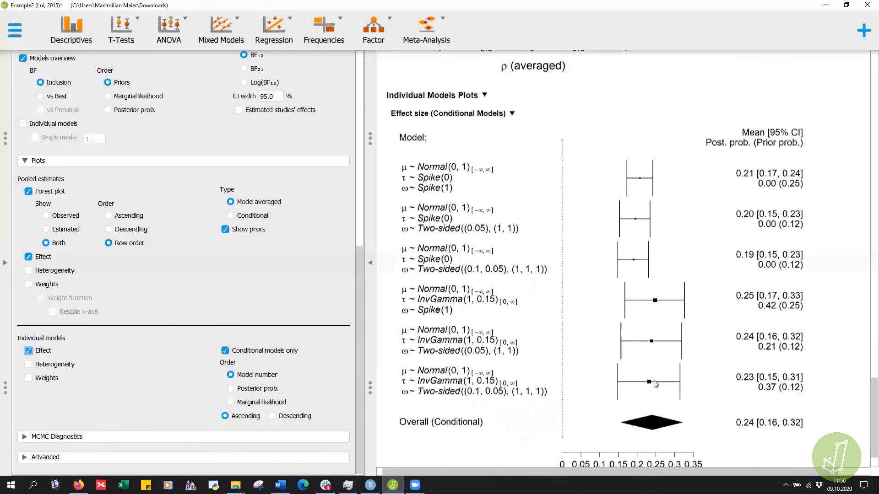
{"action": "scroll", "coordinate": [489, 437], "scroll_direction": "down", "scroll_amount": 1}
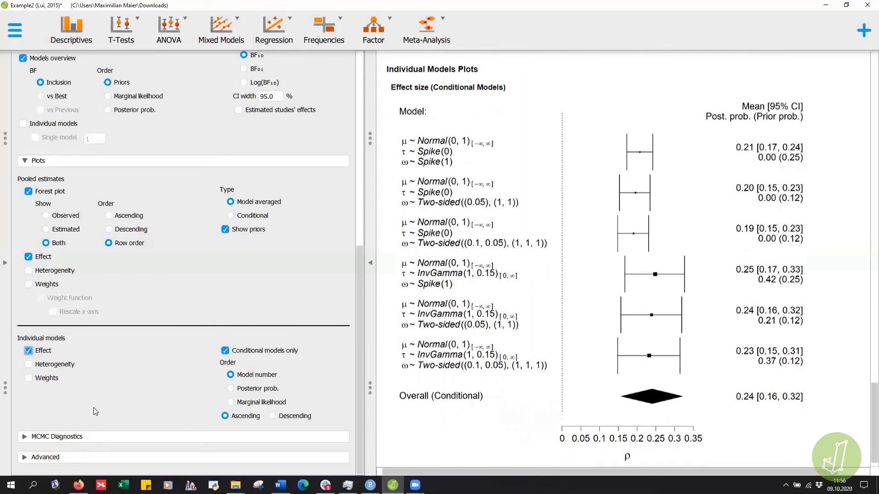
Add the MCMC diagnostics overview and inspect the models diagnostics table
{"action": "left_click", "coordinate": [71, 441]}
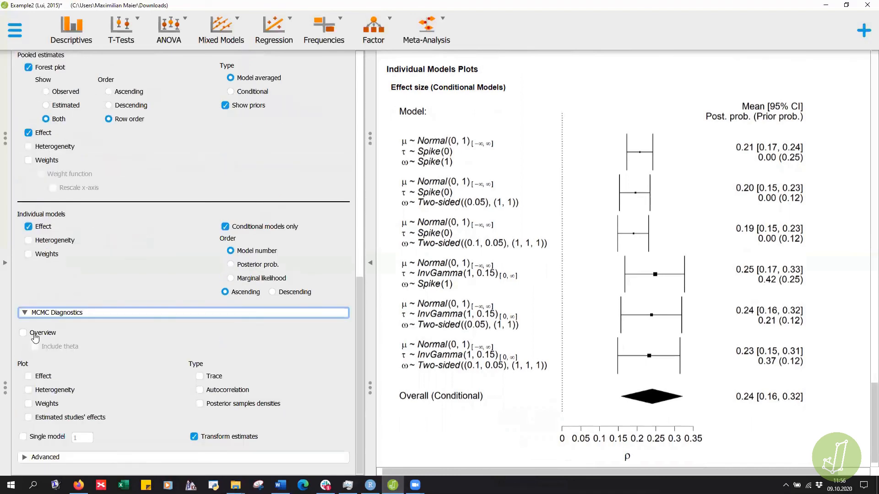
{"action": "left_click", "coordinate": [34, 336]}
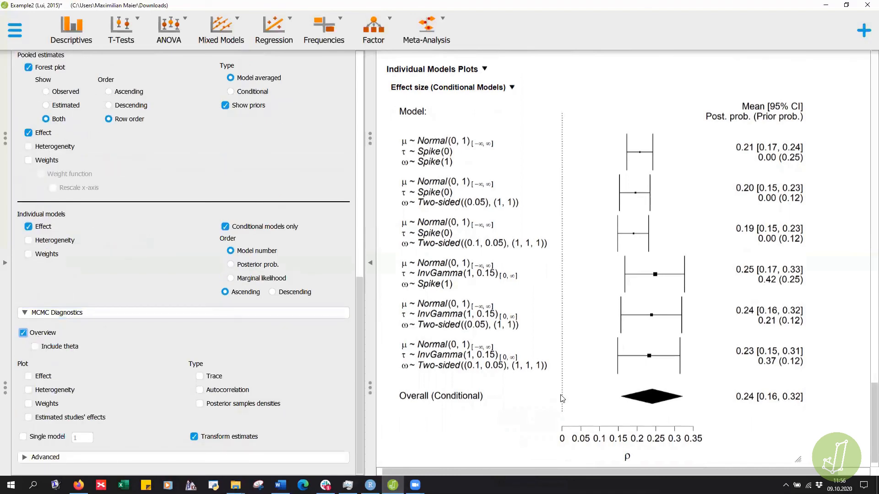
{"action": "scroll", "coordinate": [563, 399], "scroll_direction": "down", "scroll_amount": 1}
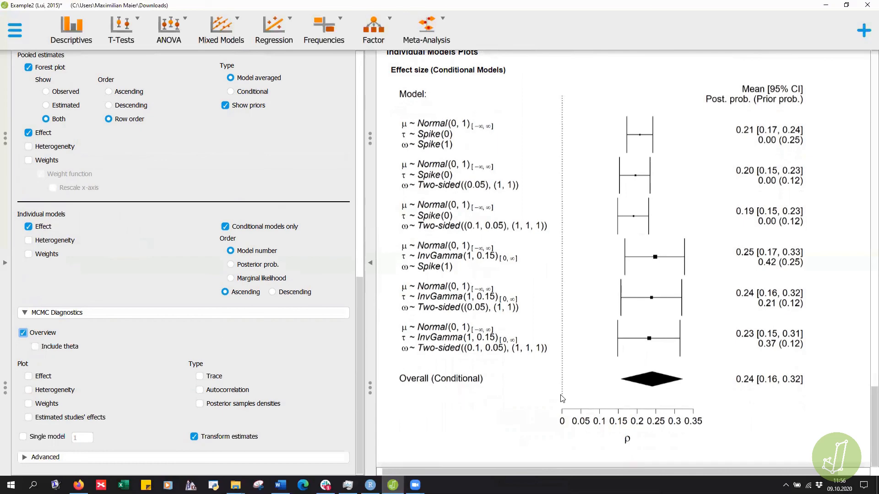
{"action": "scroll", "coordinate": [563, 398], "scroll_direction": "down", "scroll_amount": 5}
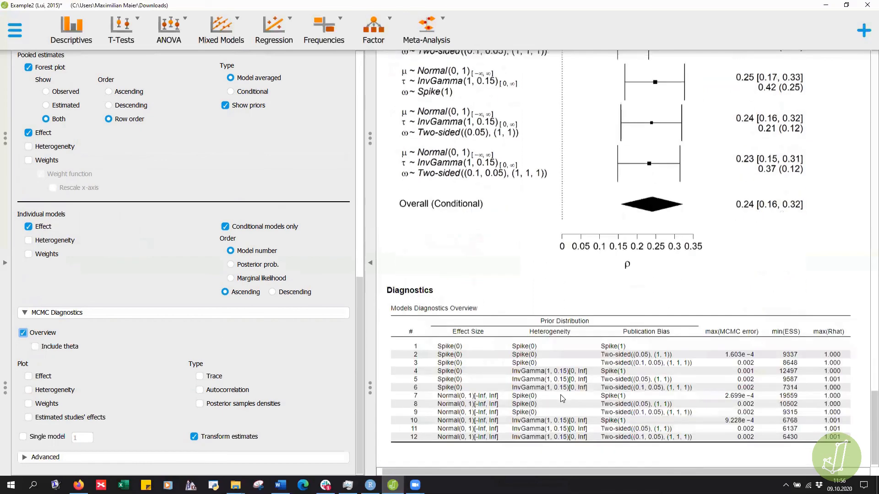
{"action": "scroll", "coordinate": [562, 398], "scroll_direction": "down", "scroll_amount": 1}
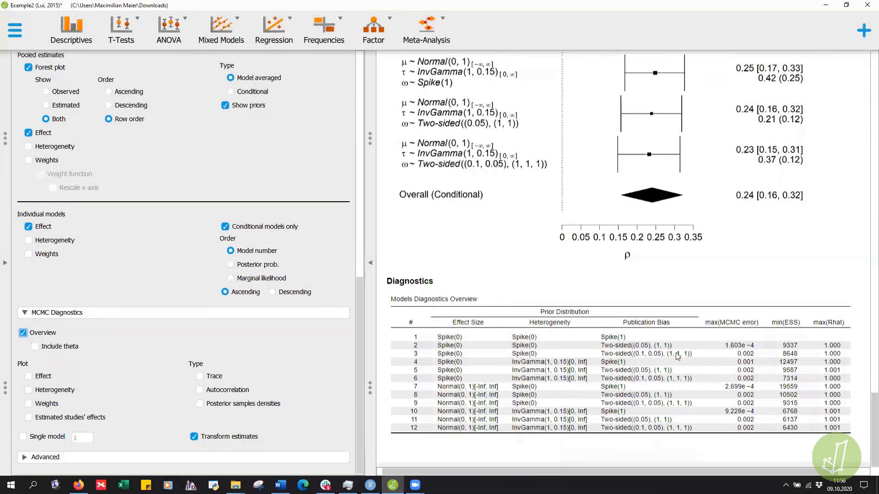